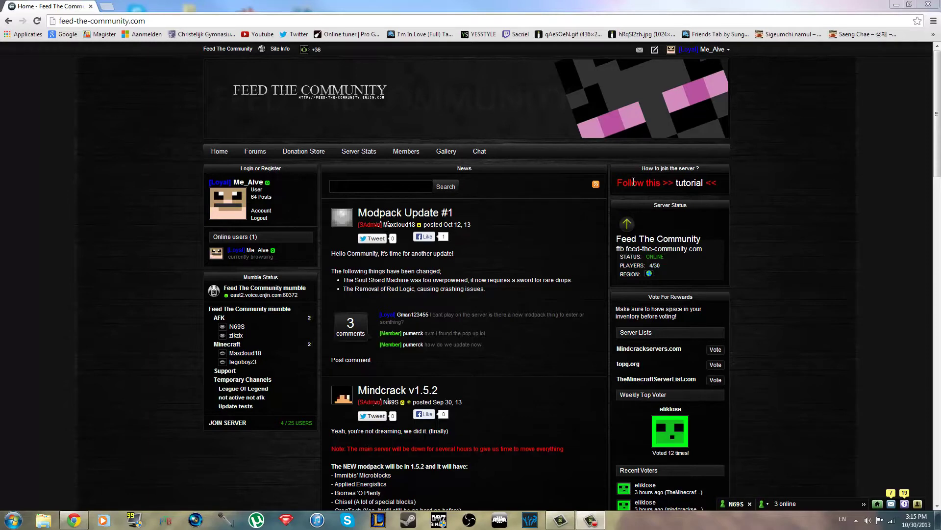
Step: Open the server's modpack installation tutorial, then bring up its linked Technic Launcher download page in a separate tab
{"action": "left_click", "coordinate": [696, 186]}
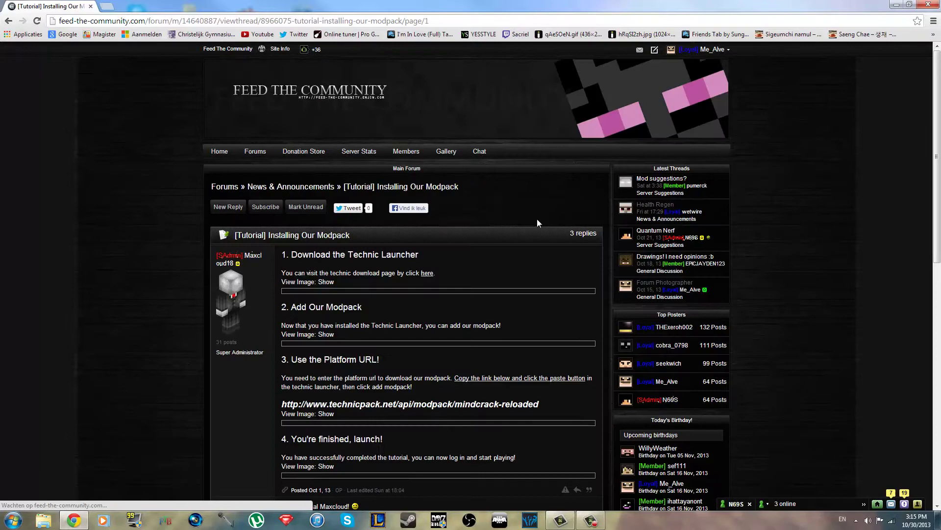
{"action": "scroll", "coordinate": [362, 325], "scroll_direction": "down", "scroll_amount": 1}
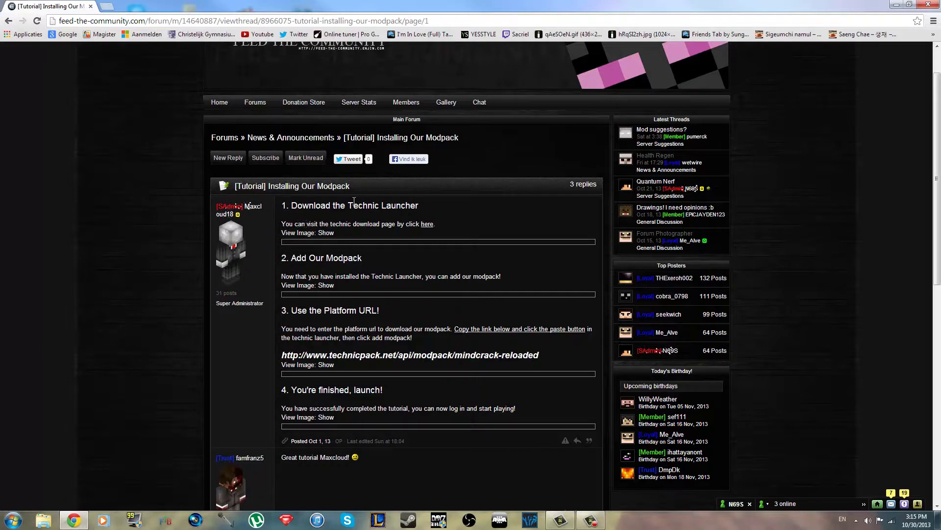
{"action": "middle_click", "coordinate": [427, 224]}
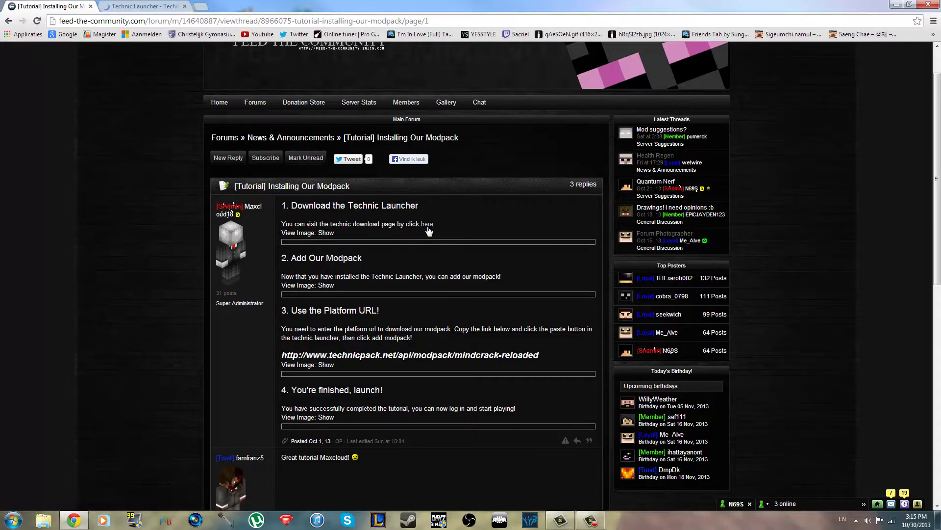
{"action": "left_click", "coordinate": [174, 10]}
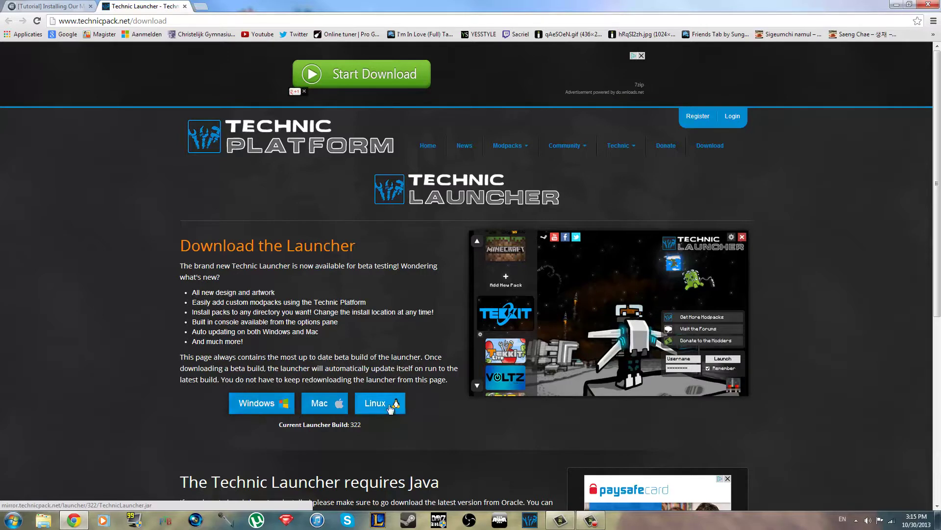
Step: Download and run the Windows version of the Technic Launcher, keeping the default install directory
{"action": "left_click", "coordinate": [269, 405]}
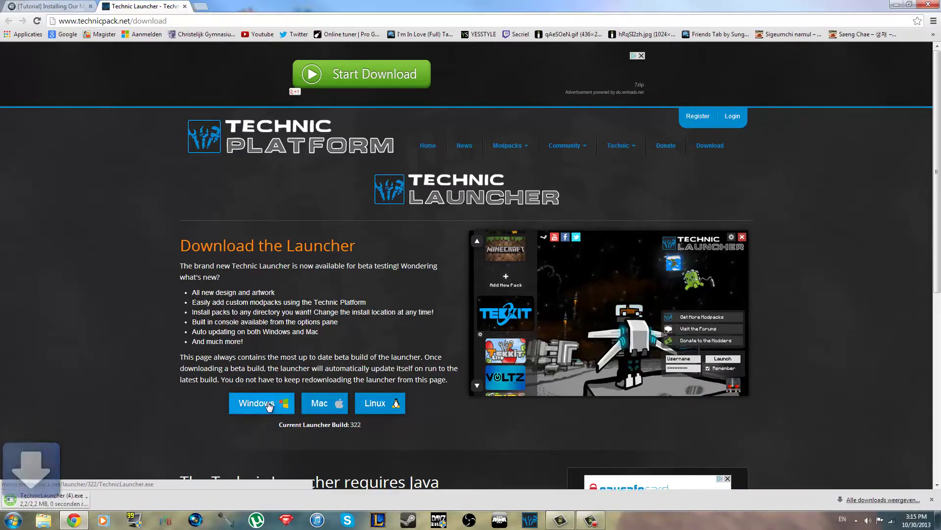
{"action": "left_click", "coordinate": [77, 503]}
{"action": "left_click", "coordinate": [495, 267]}
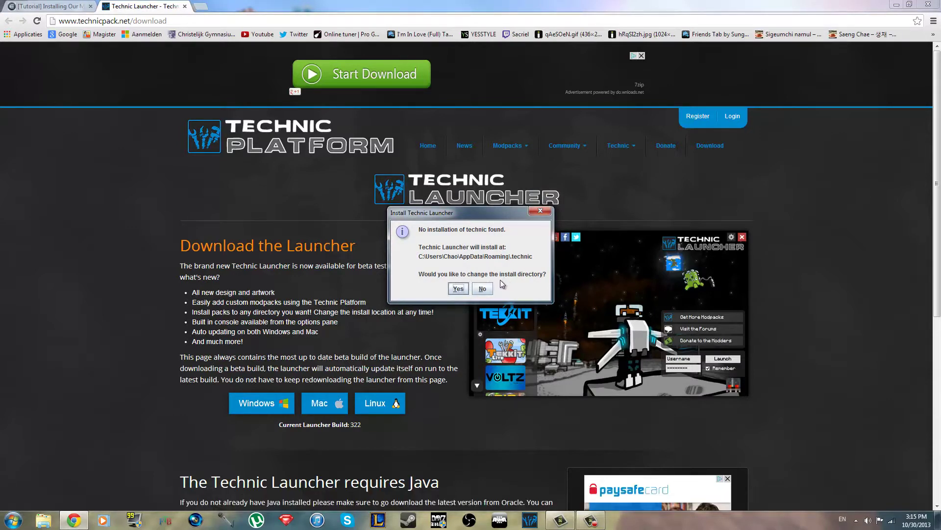
{"action": "left_click", "coordinate": [484, 287]}
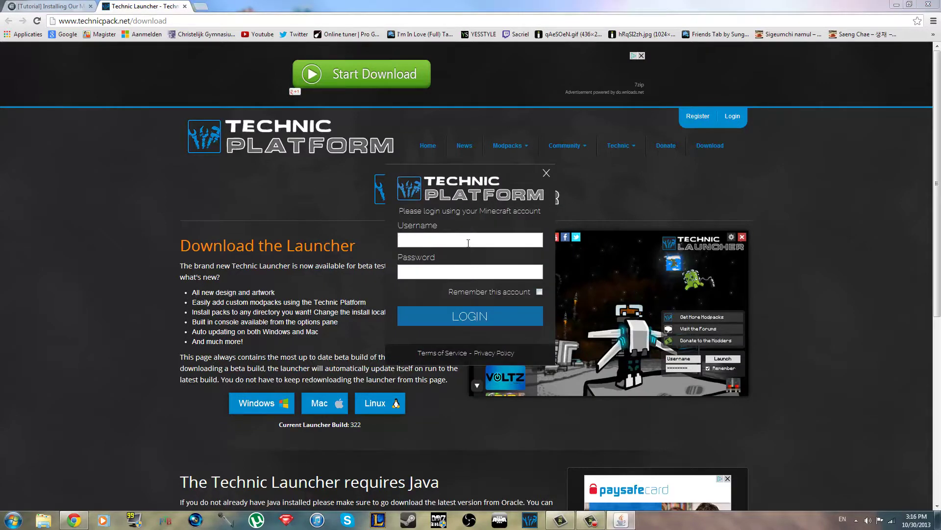
Step: Log in to the Technic Launcher with the Minecraft account's username and password
{"action": "type", "text": "Me_Alve"}
{"action": "key", "text": "Tab"}
{"action": "type", "text": "************"}
{"action": "key", "text": "Return"}
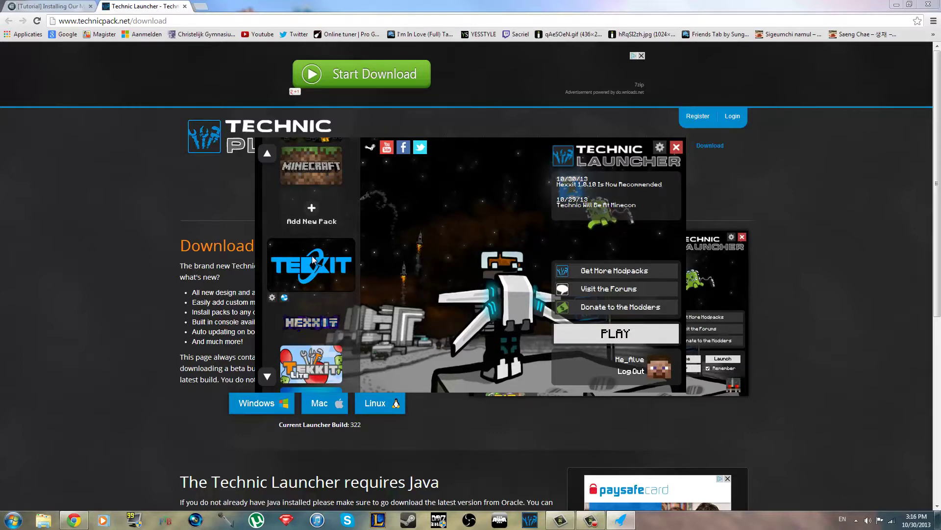
{"action": "scroll", "coordinate": [310, 258], "scroll_direction": "up", "scroll_amount": 1}
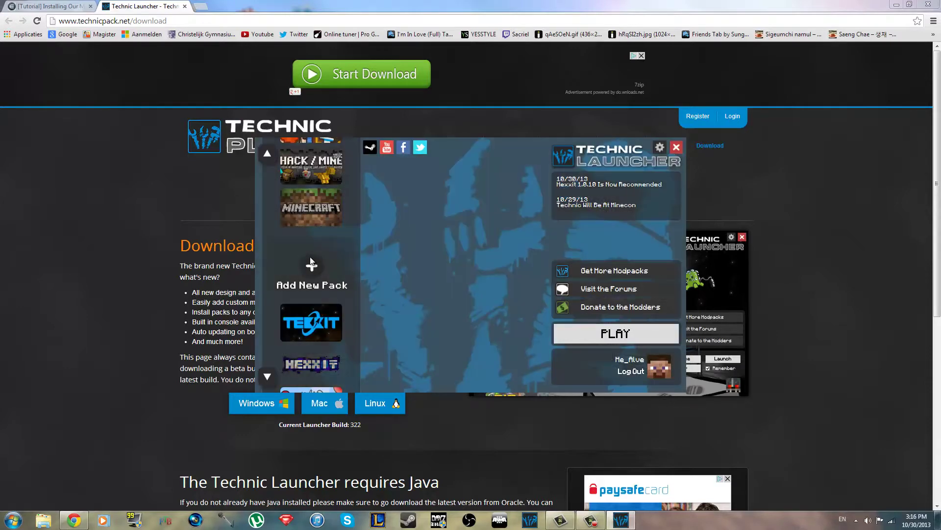
{"action": "left_click", "coordinate": [310, 266]}
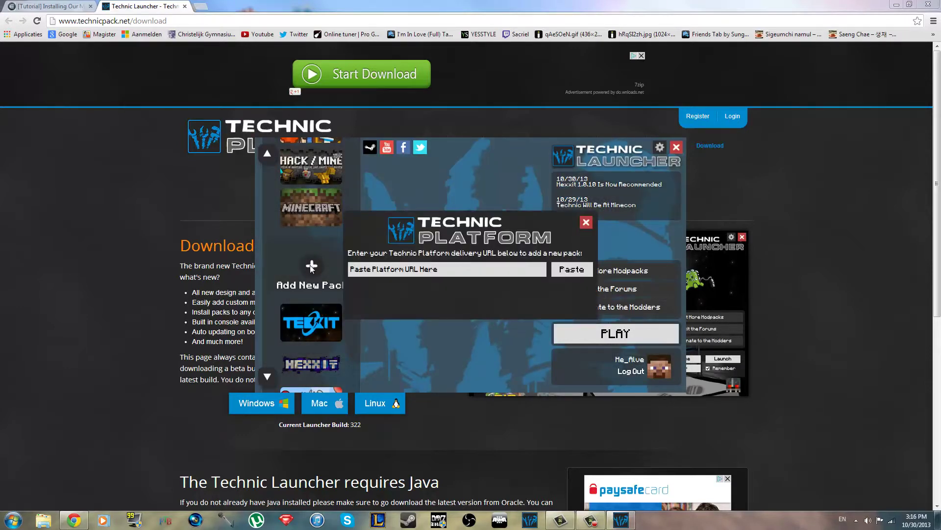
{"action": "left_click", "coordinate": [58, 5]}
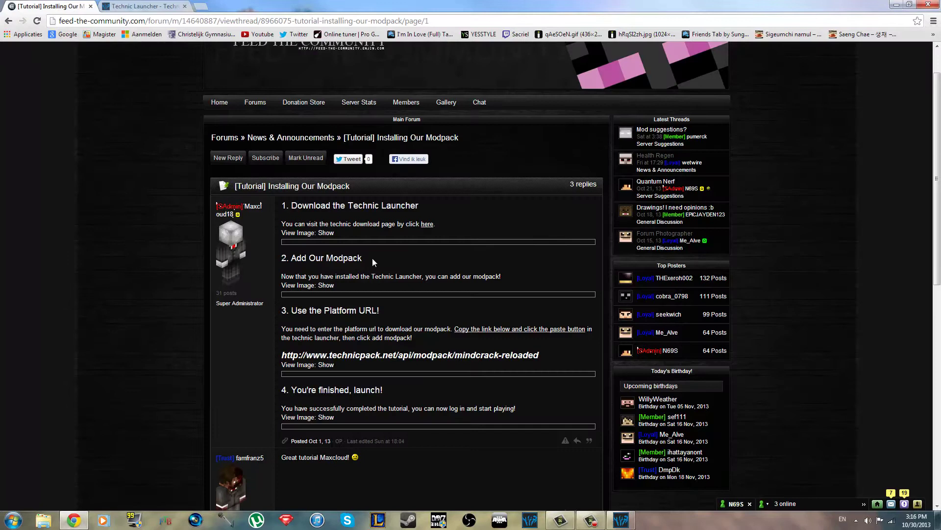
{"action": "left_click", "coordinate": [620, 523]}
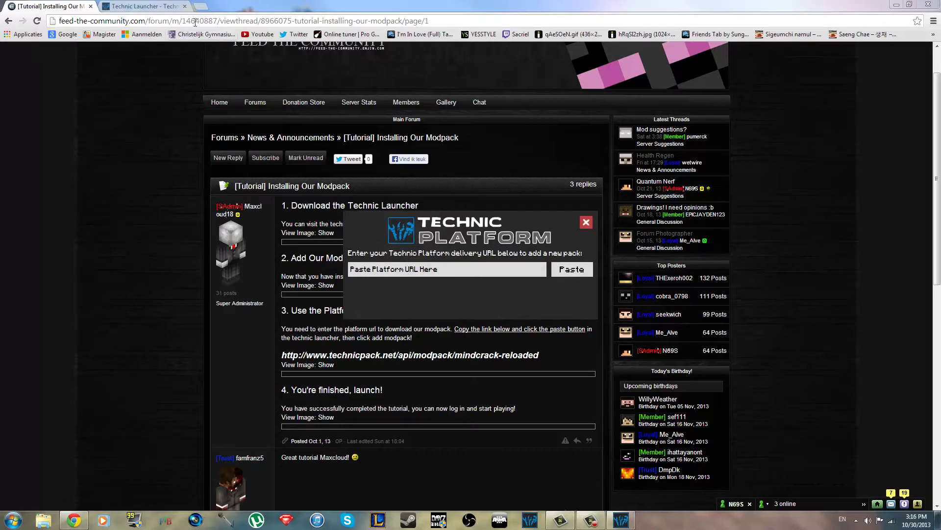
{"action": "left_click", "coordinate": [104, 344]}
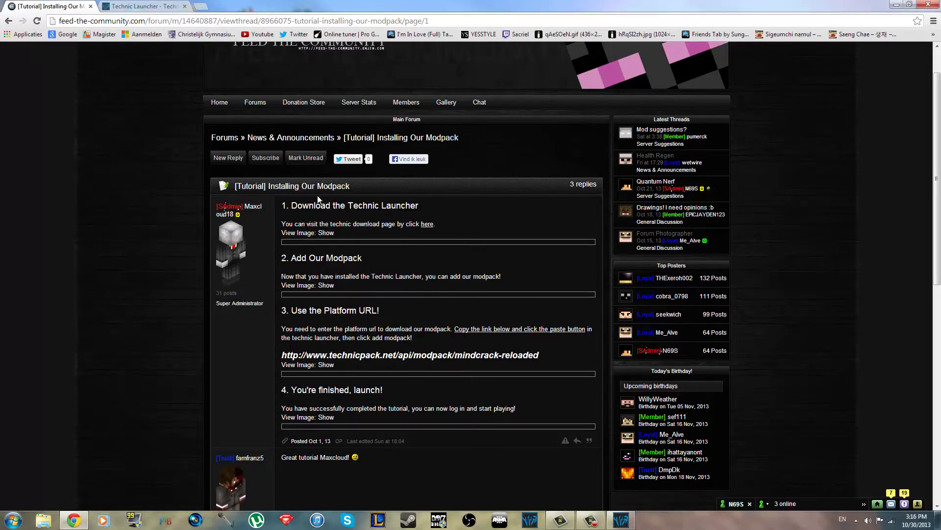
{"action": "left_click_drag", "start_coordinate": [542, 356], "coordinate": [283, 361]}
{"action": "key", "text": "ctrl+c"}
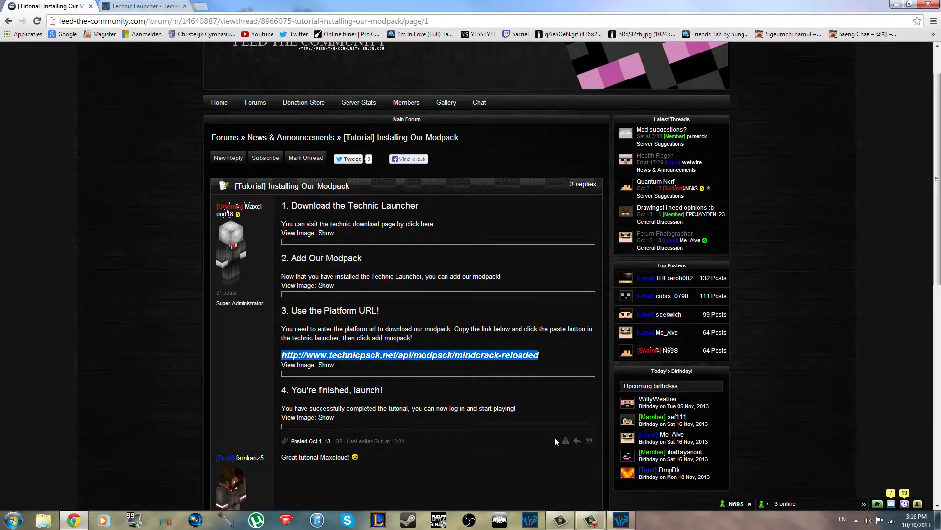
Step: Return to the Technic Launcher and add the Mindcrack Reloaded modpack from the copied platform URL
{"action": "left_click", "coordinate": [621, 520]}
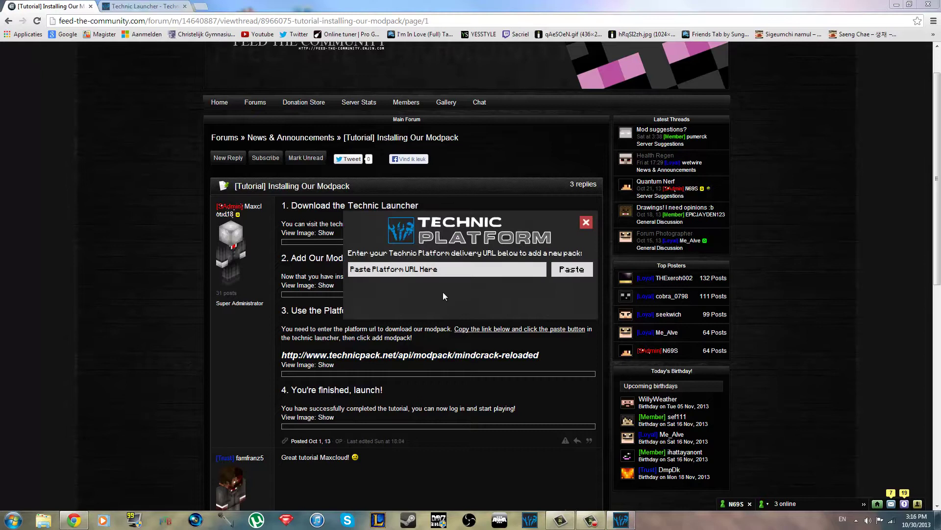
{"action": "left_click", "coordinate": [448, 269]}
{"action": "key", "text": "ctrl+v"}
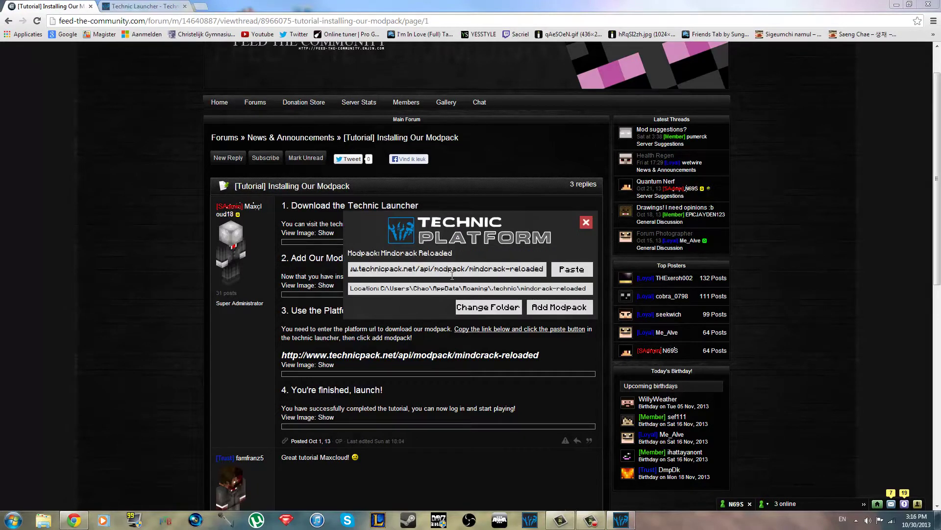
{"action": "left_click", "coordinate": [550, 309]}
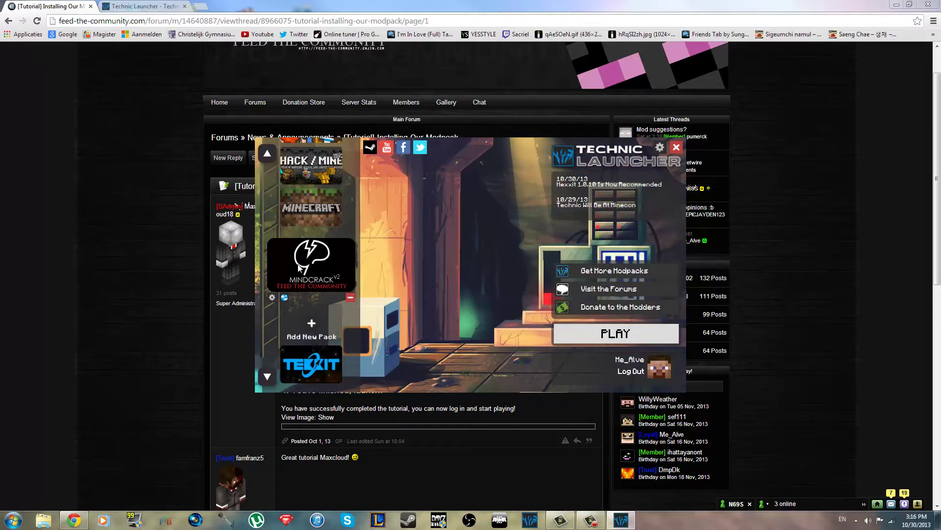
Step: Launch the Mindcrack Feed The Community modpack from the launcher's pack list
{"action": "scroll", "coordinate": [308, 264], "scroll_direction": "up", "scroll_amount": 1}
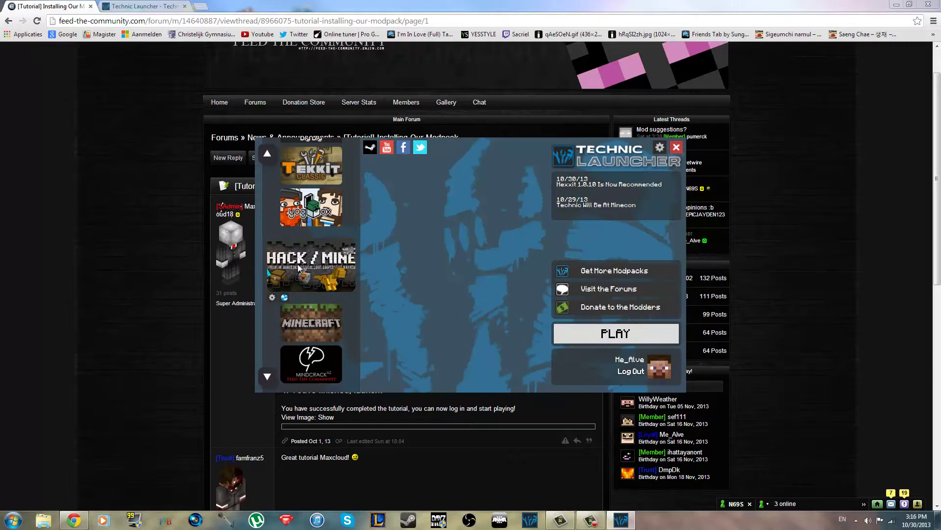
{"action": "scroll", "coordinate": [318, 262], "scroll_direction": "down", "scroll_amount": 1}
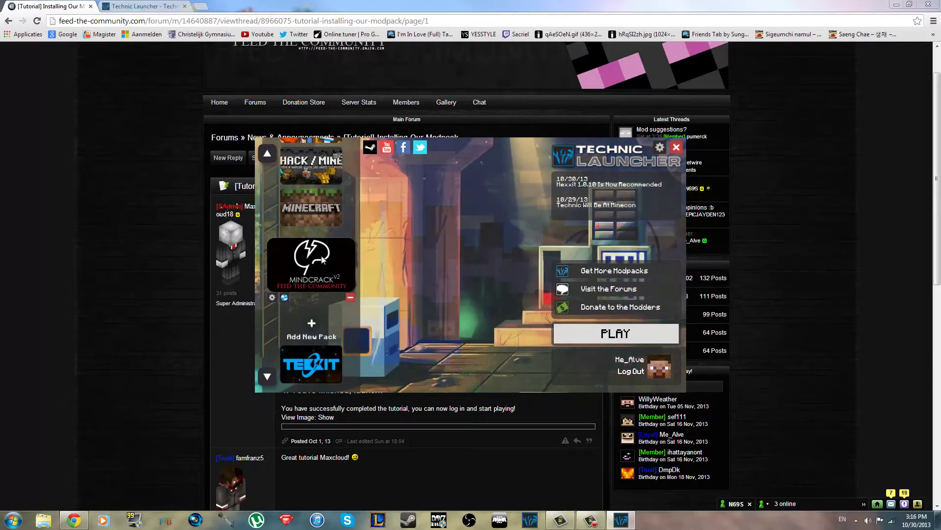
{"action": "left_click", "coordinate": [607, 341]}
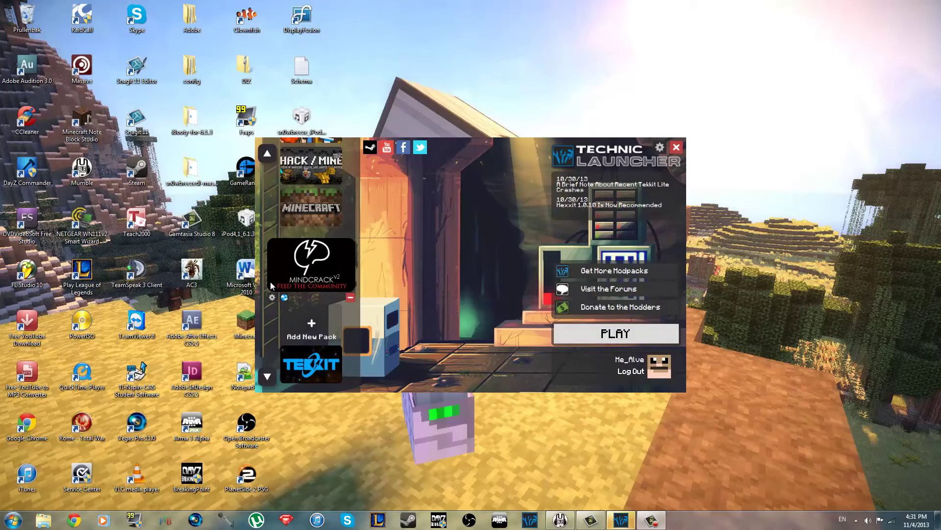
{"action": "left_click", "coordinate": [631, 337]}
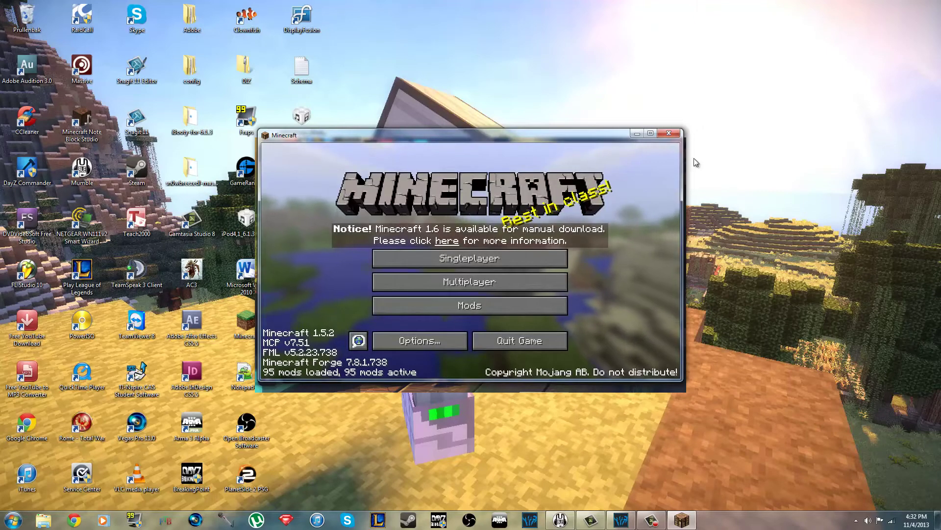
Step: Maximize the Minecraft window and join the [1.5.2] Feed The Community multiplayer server
{"action": "left_click", "coordinate": [651, 133]}
{"action": "left_click", "coordinate": [343, 294]}
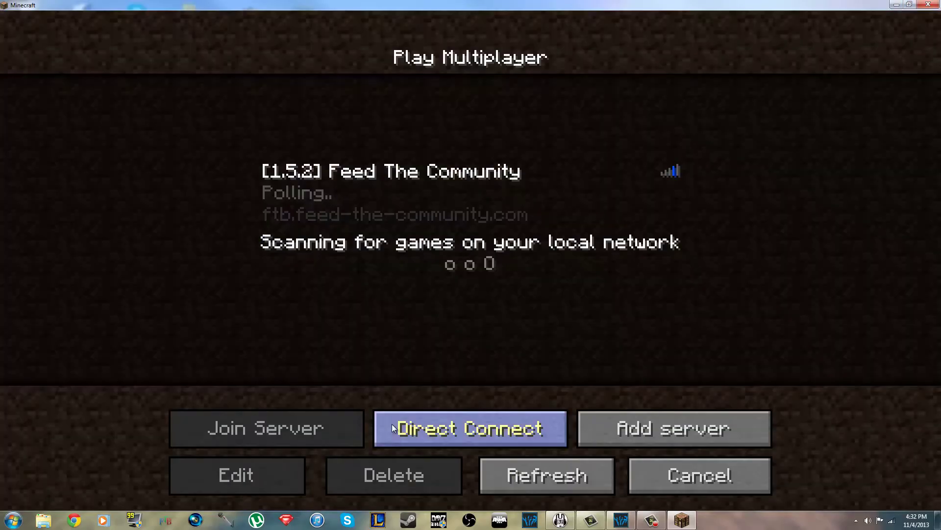
{"action": "left_click", "coordinate": [359, 200]}
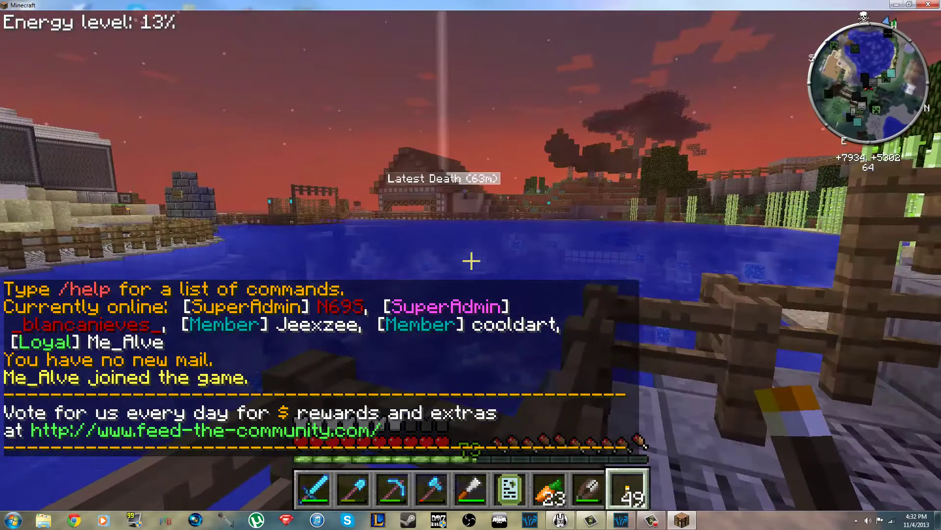
Step: Walk along the fenced lakeside path, then teleport to the server's spawn with /spawn
{"action": "key", "text": "w"}
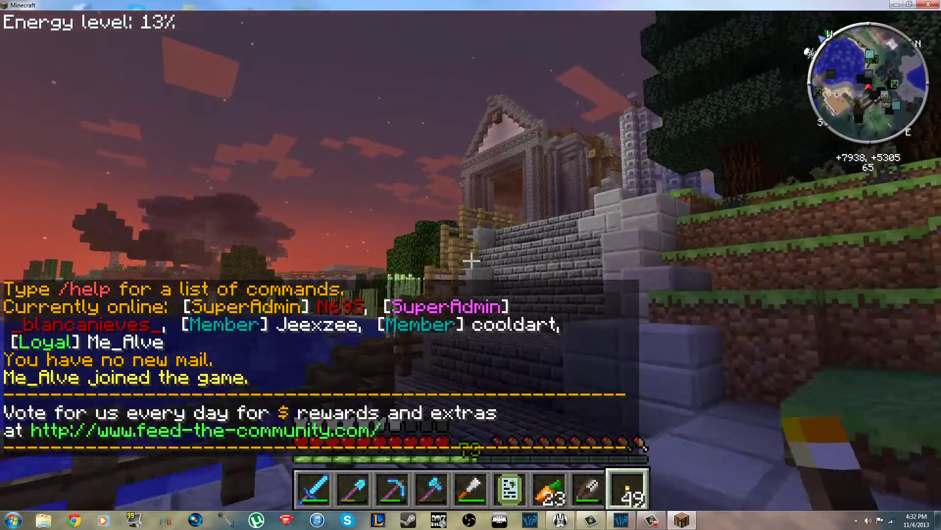
{"action": "key", "text": "w"}
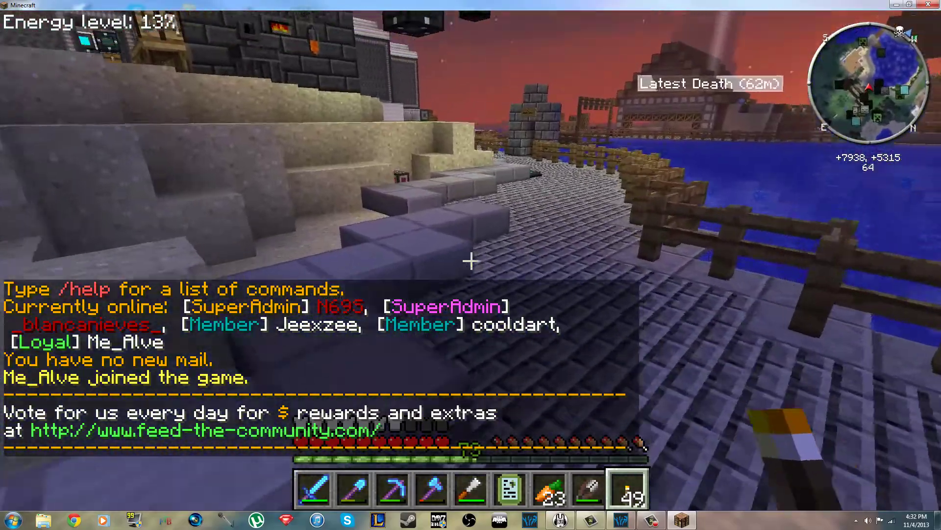
{"action": "key", "text": "w"}
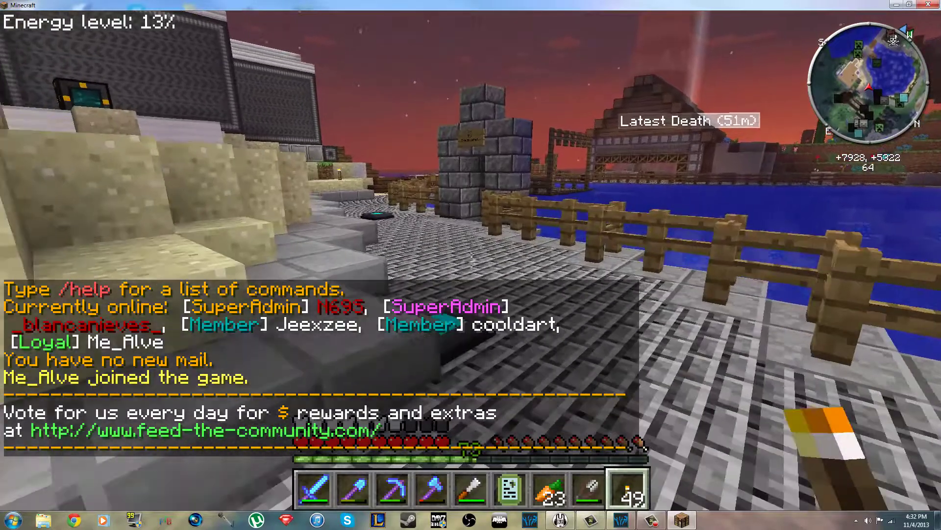
{"action": "type", "text": "t/spawn"}
{"action": "key", "text": "Return"}
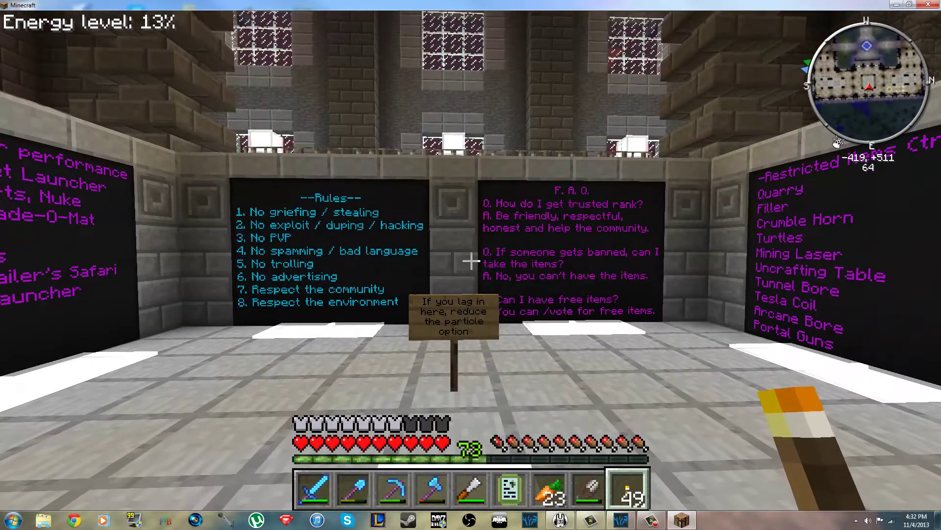
Step: Look over the rules and tips boards at spawn and walk up into the surrounding hall
{"action": "mouse_move", "coordinate": [471, 260]}
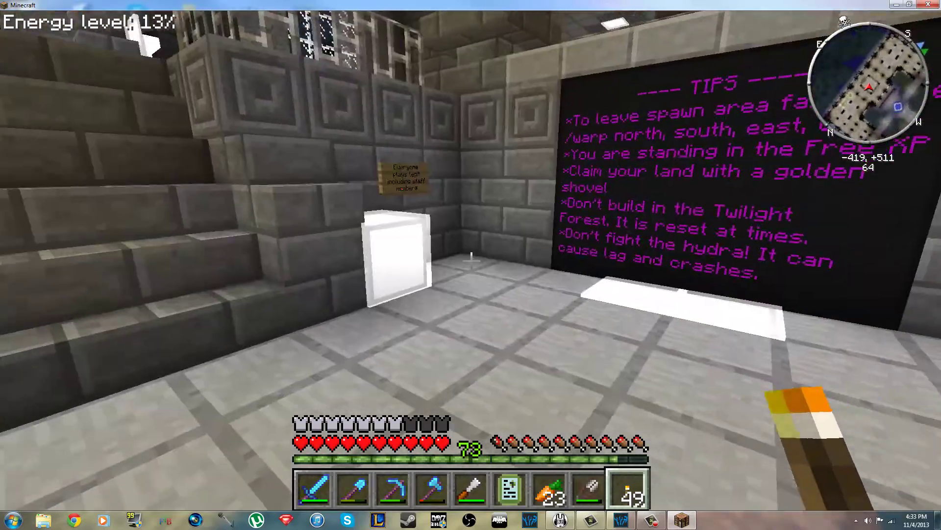
{"action": "key", "text": "w"}
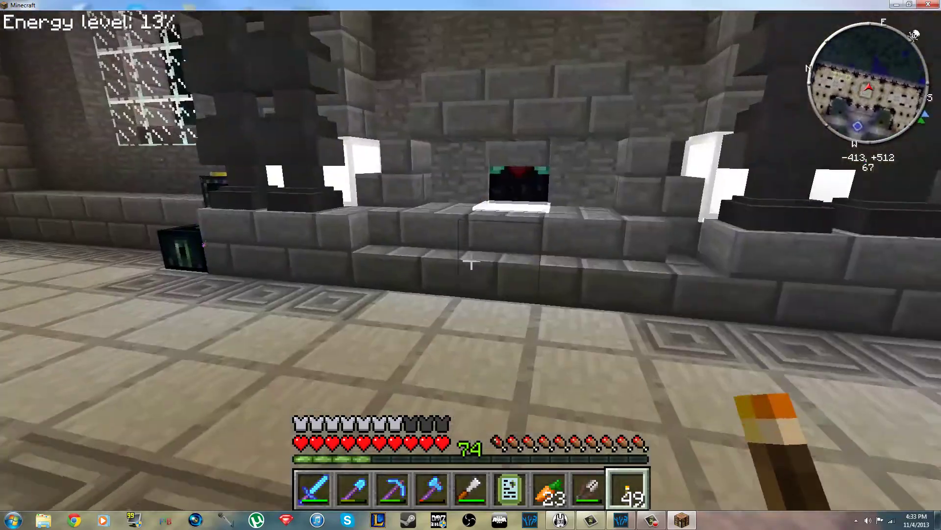
{"action": "key", "text": "w"}
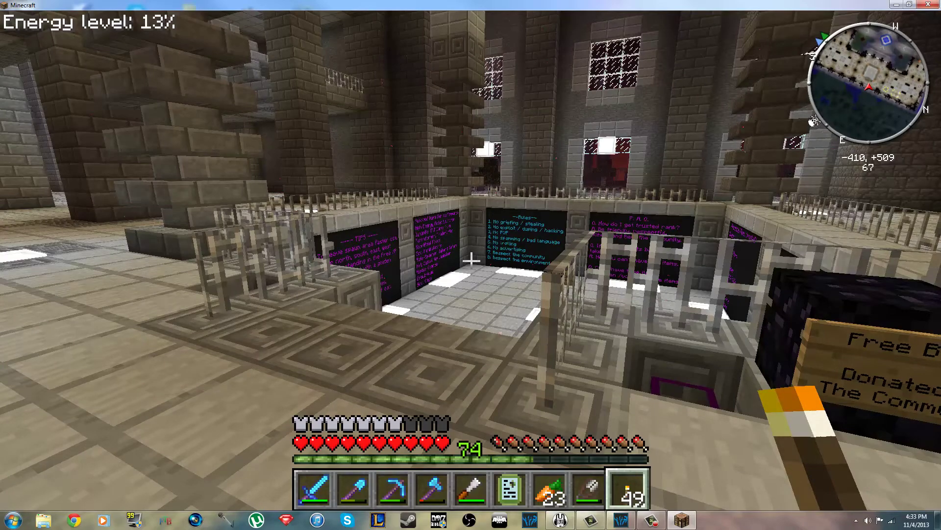
{"action": "key", "text": "w"}
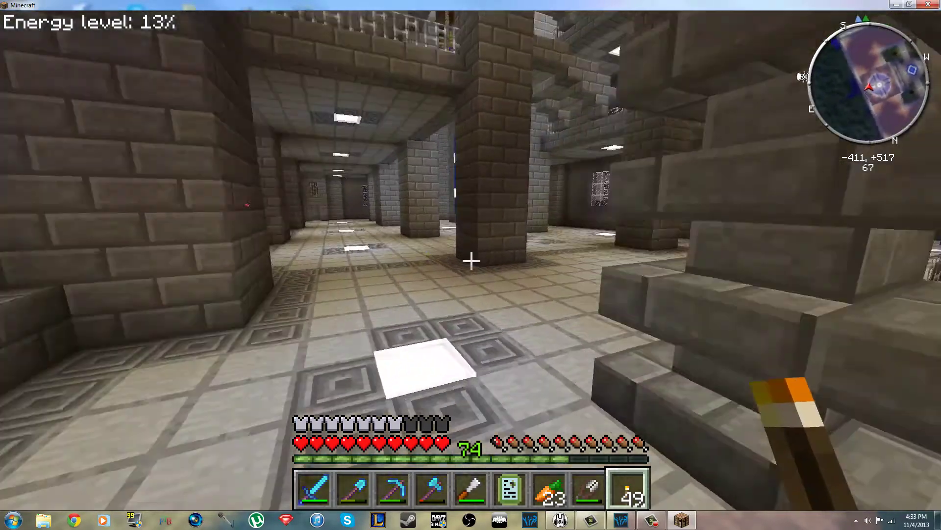
Step: Walk out of the spawn hall through the courtyard, past the pool, to the tall water fountain in the plaza
{"action": "key", "text": "w"}
{"action": "key", "text": "w"}
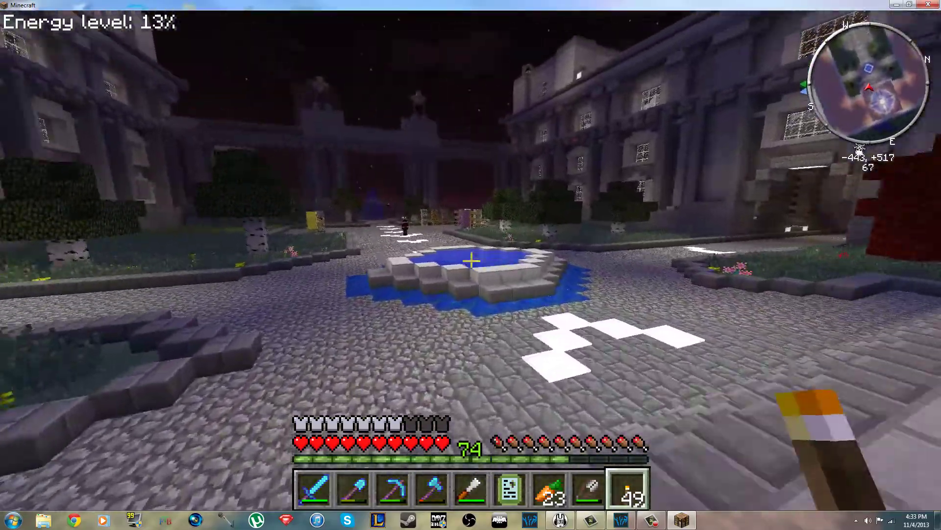
{"action": "key", "text": "w"}
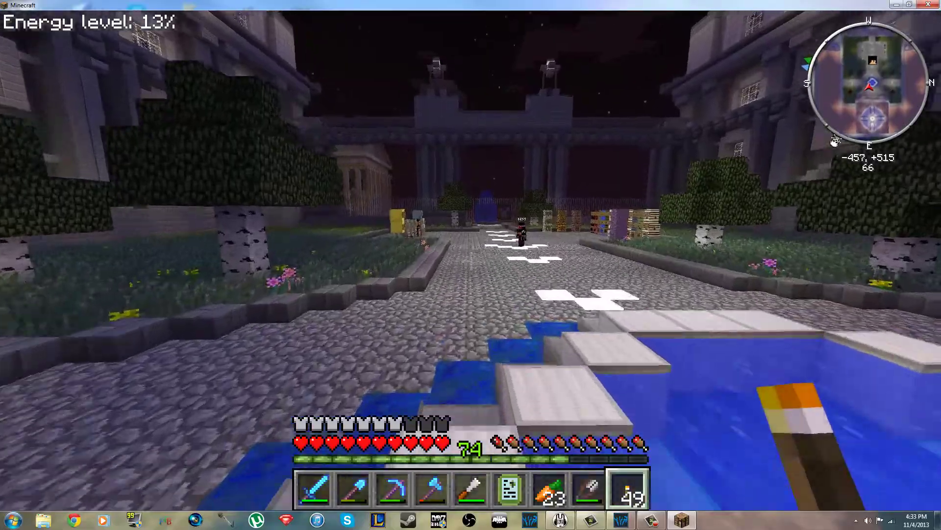
{"action": "key", "text": "w"}
{"action": "key", "text": "w"}
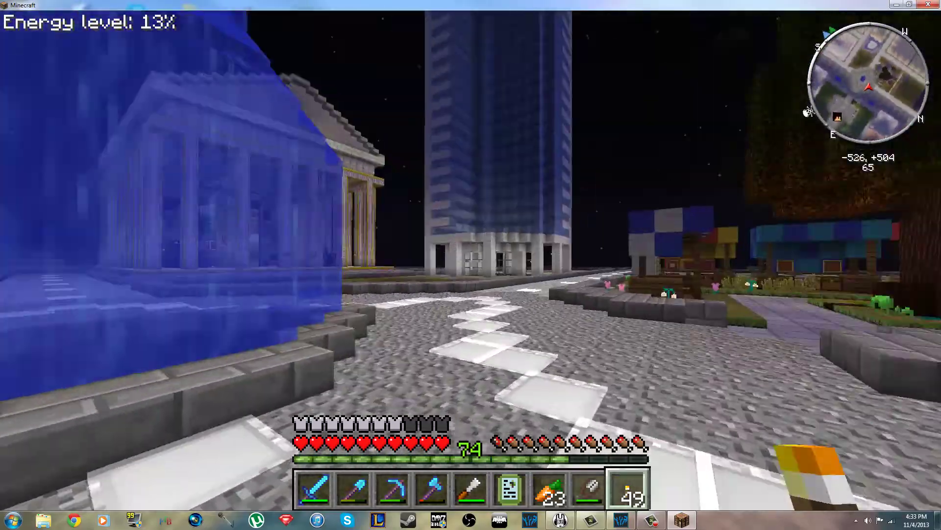
{"action": "key", "text": "w"}
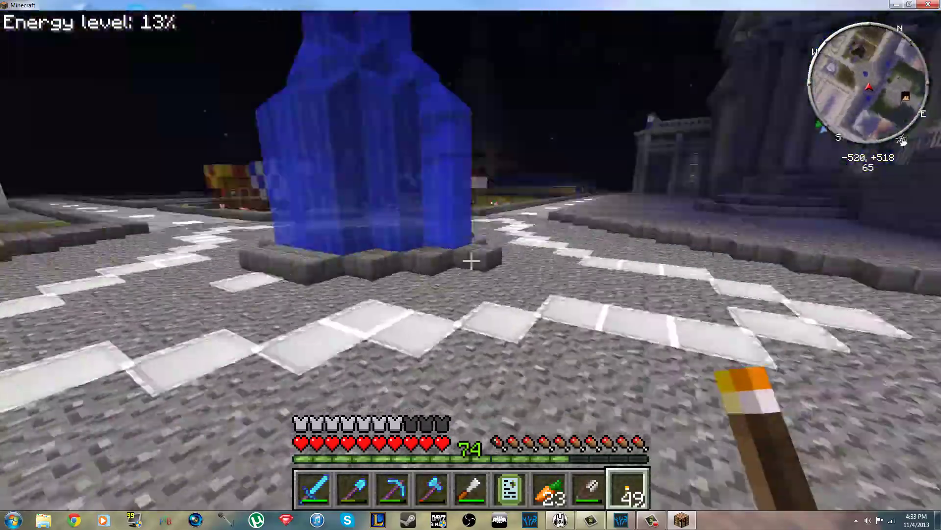
Step: Walk from the plaza fountain back through the gateway into the courtyard, up to the player standing before the FTC building
{"action": "key", "text": "w"}
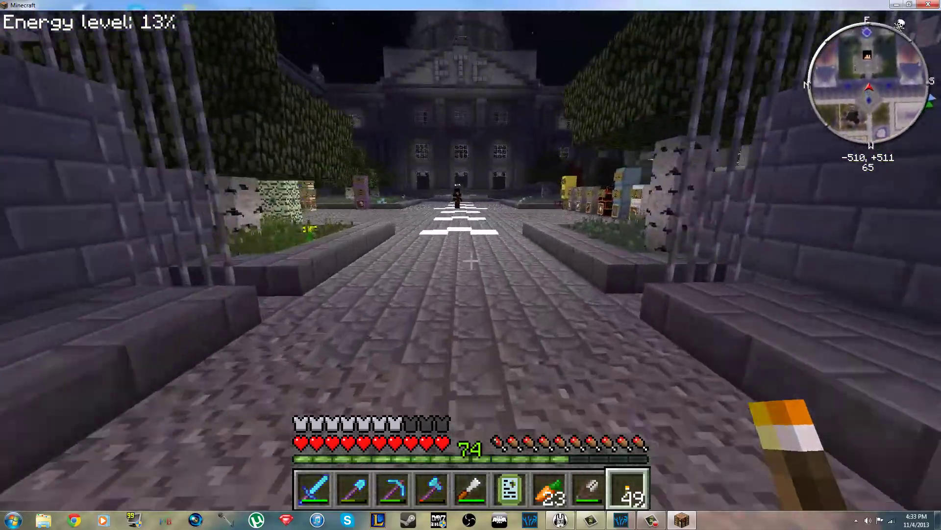
{"action": "key", "text": "w"}
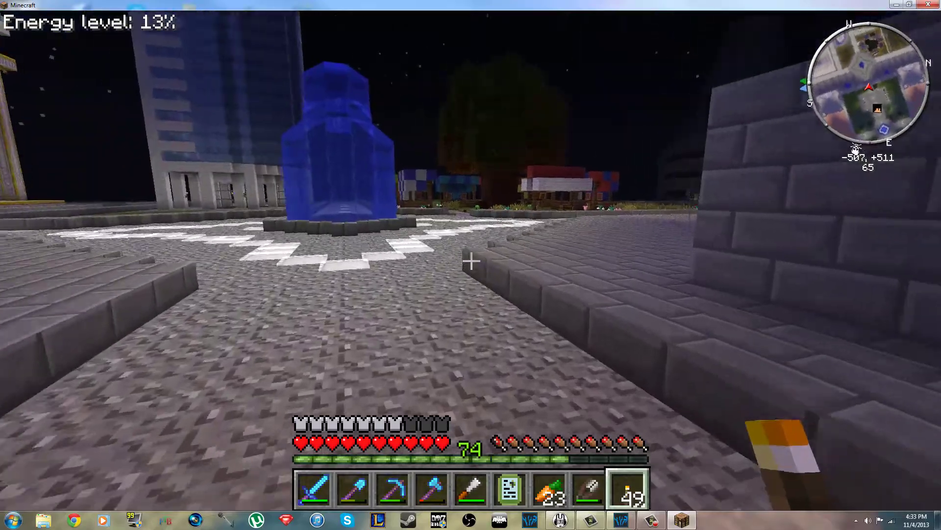
{"action": "key", "text": "w"}
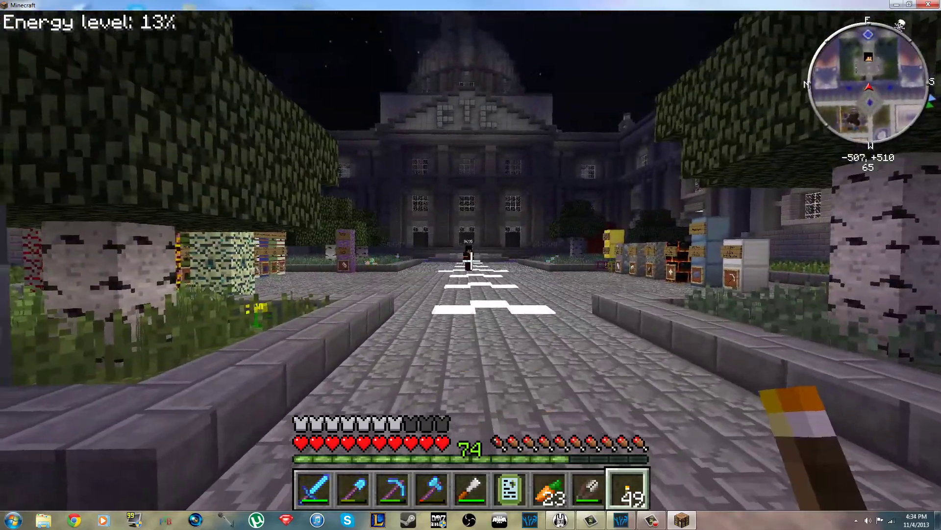
{"action": "key", "text": "w"}
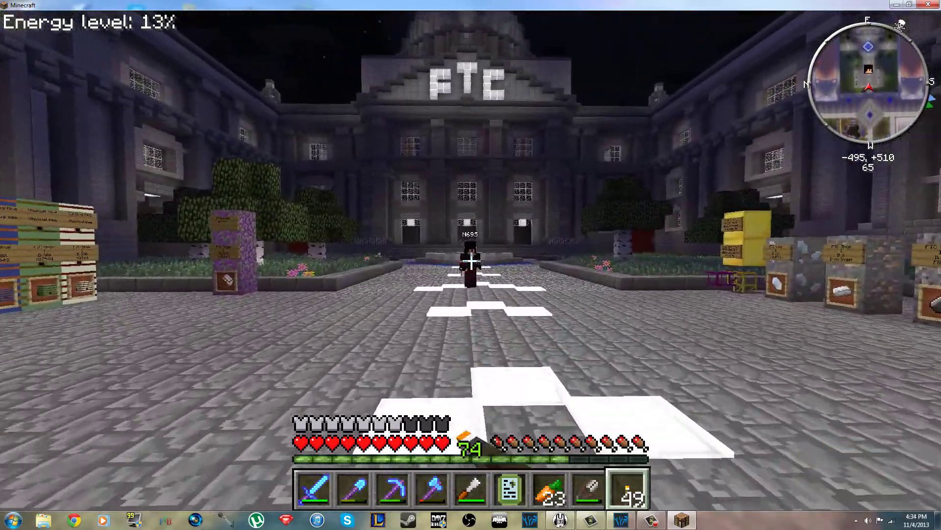
{"action": "key", "text": "w"}
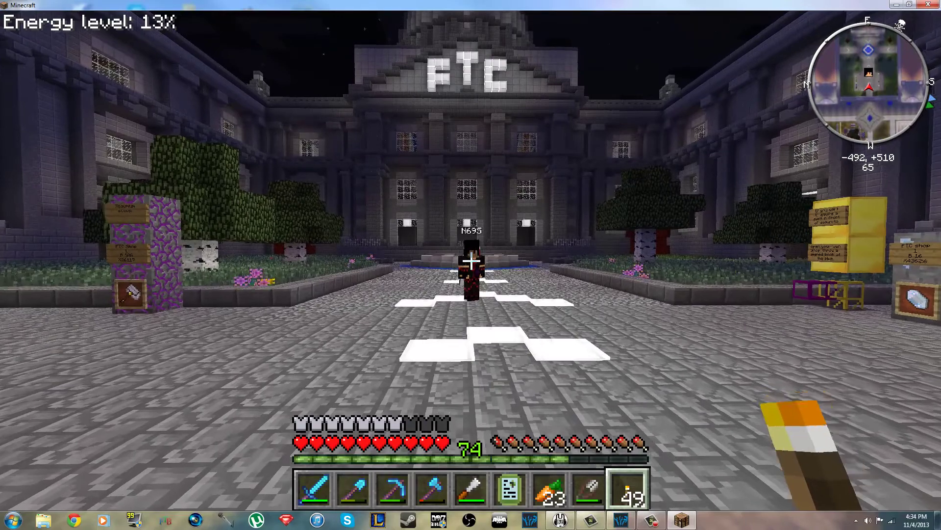
{"action": "key", "text": "w"}
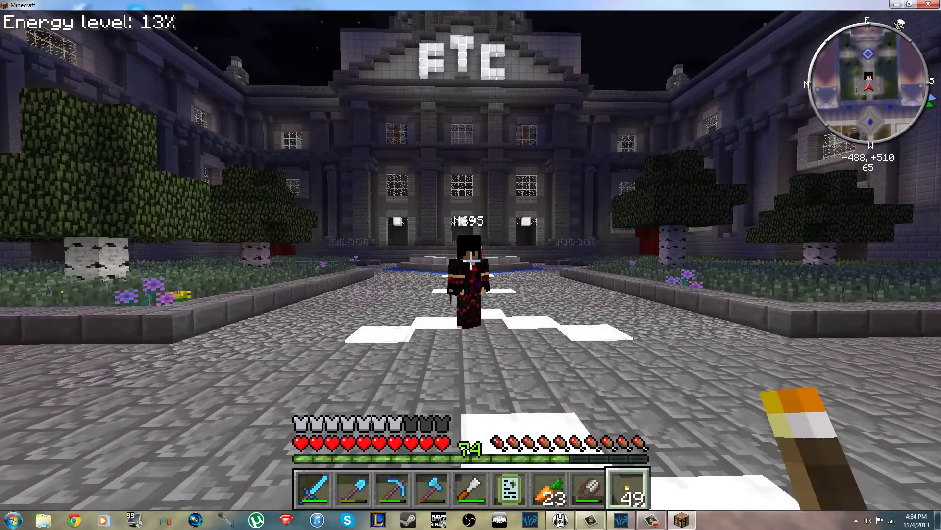